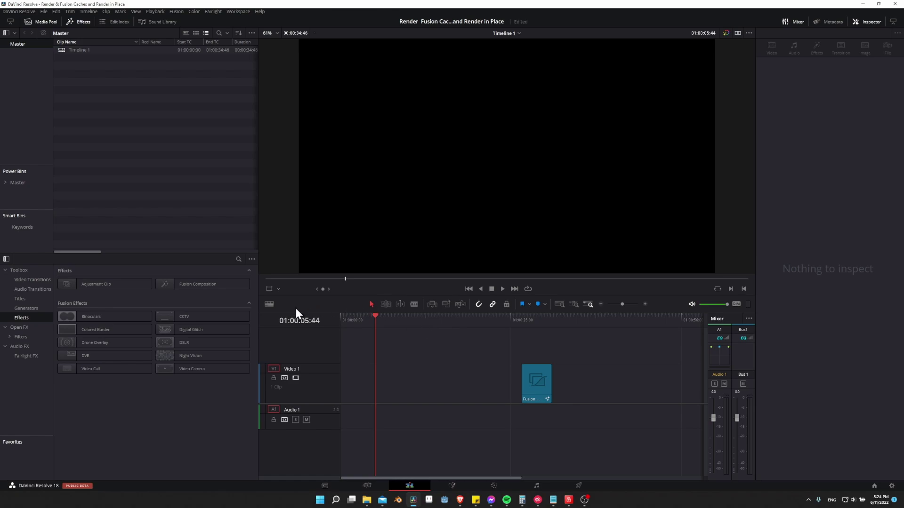
Place the Digital Glitch Fusion title on Video 1 ahead of the Fusion Composition clip.
click(24, 299)
drag(174, 364, 401, 378)
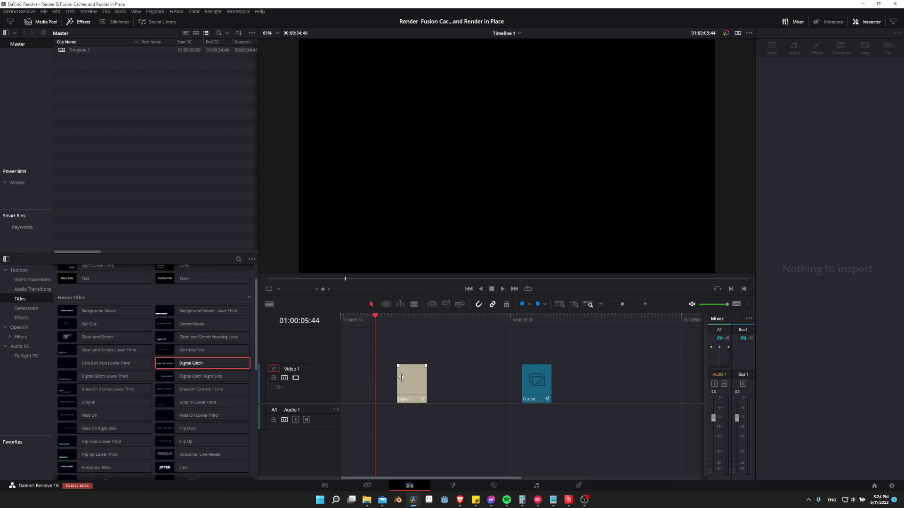
Play the Digital Glitch title twice from its start to watch SAMPLE TEXT animate in.
click(396, 319)
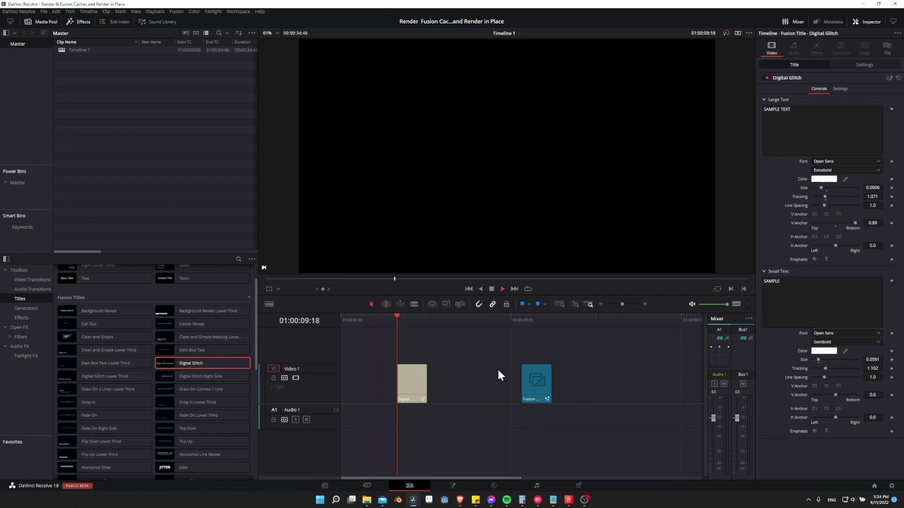
key(space)
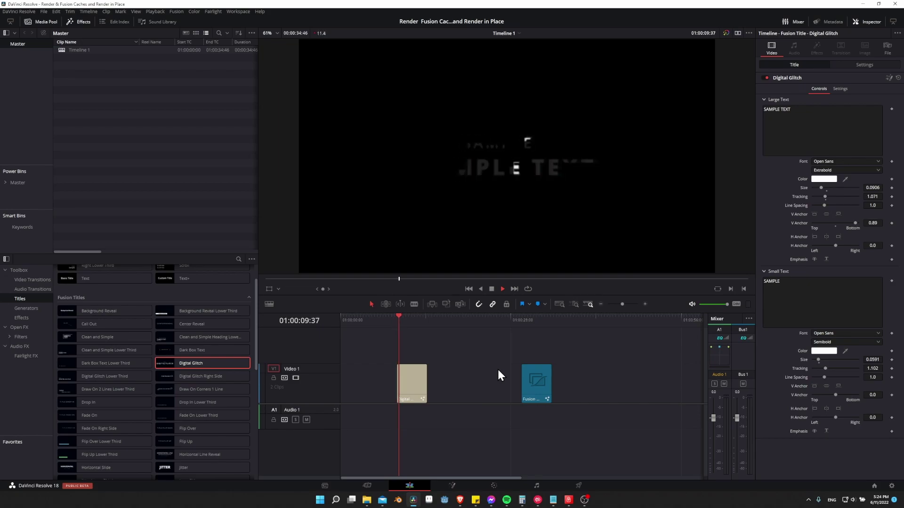
key(space)
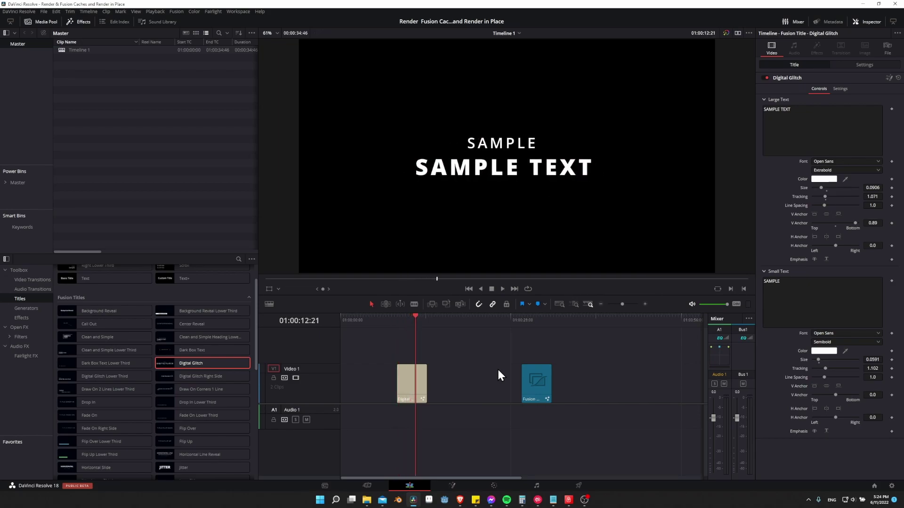
click(402, 324)
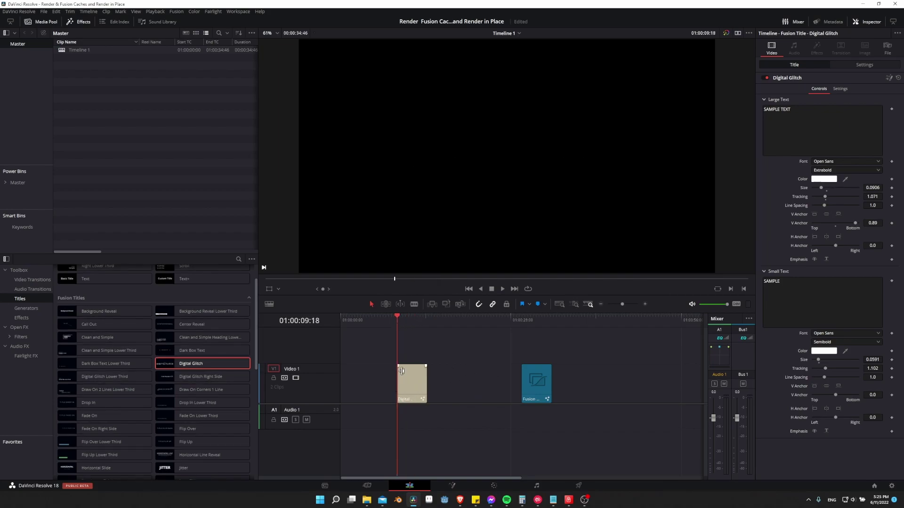
key(space)
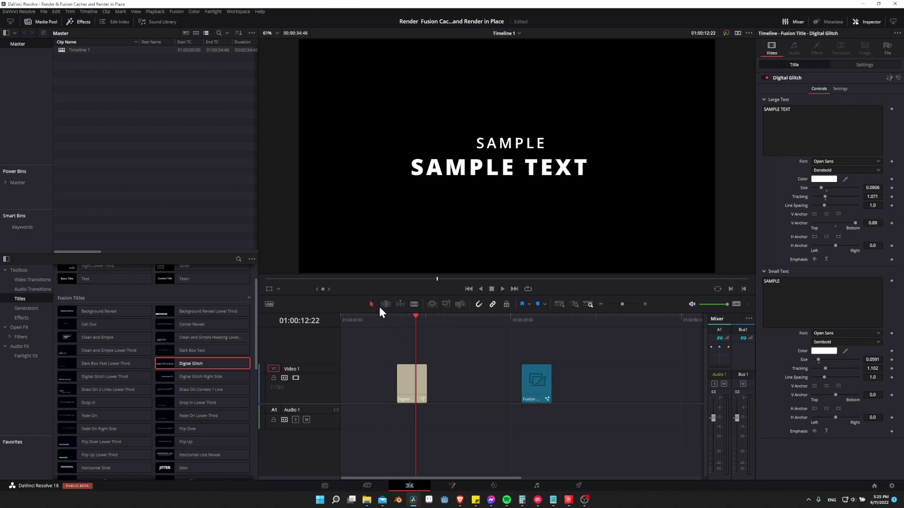
Set Playback > Render Cache to Smart.
click(154, 12)
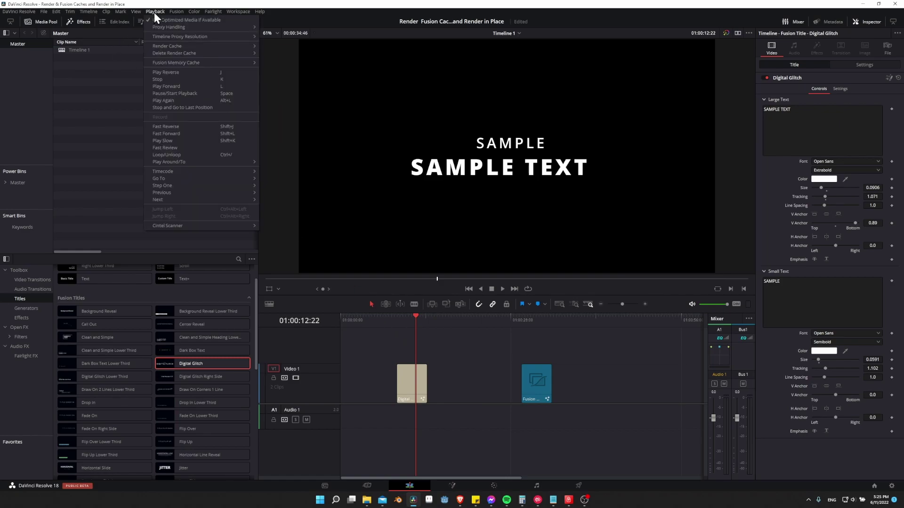
mouse_move(163, 46)
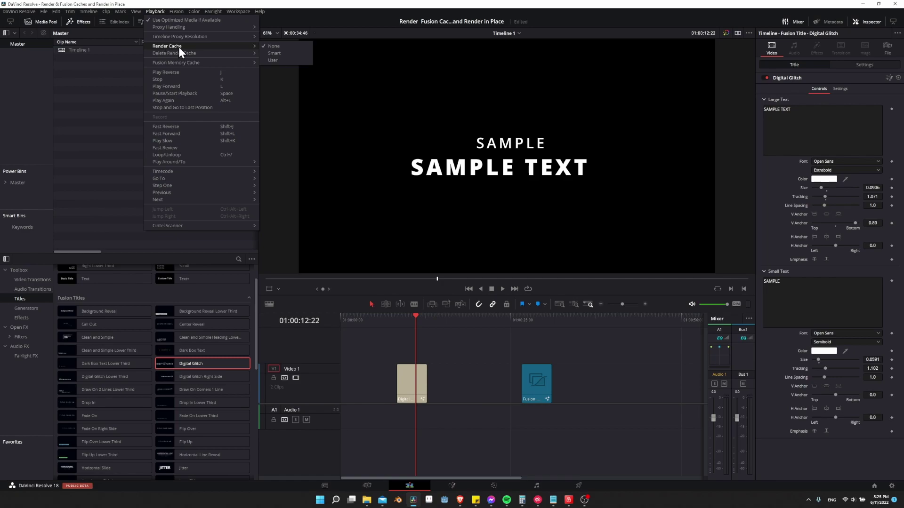
click(274, 53)
Set Playback > Fusion Memory Cache to Auto.
click(152, 14)
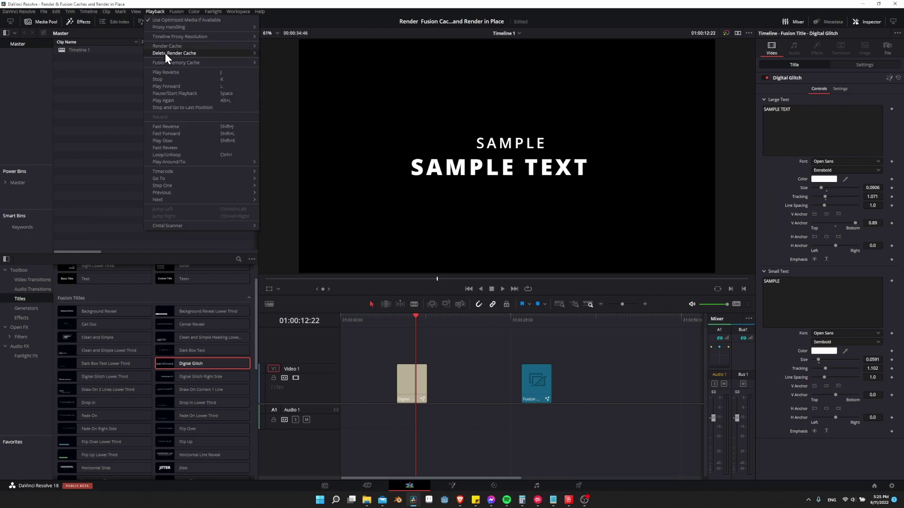
mouse_move(169, 64)
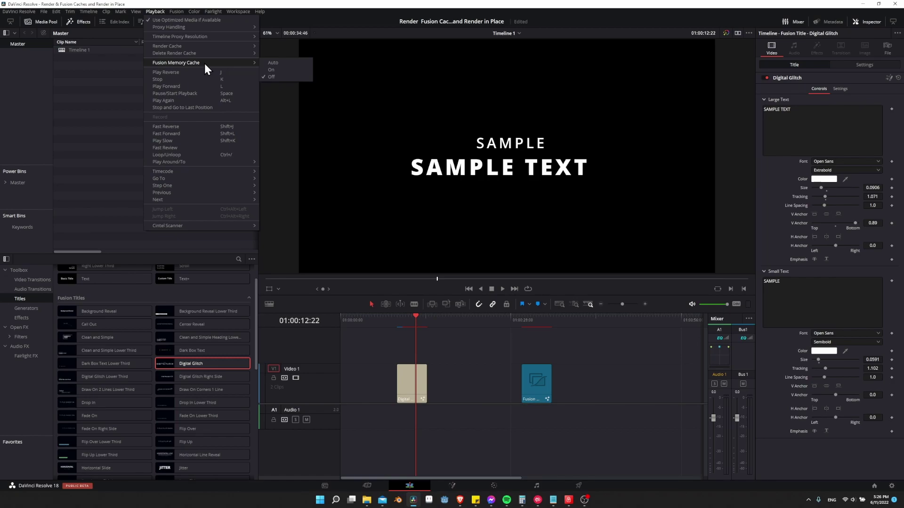
click(274, 63)
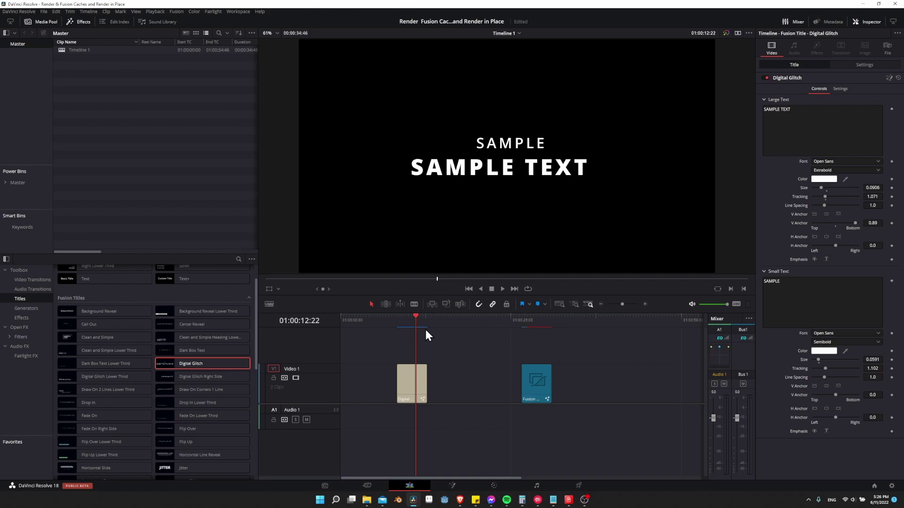
Replay the Digital Glitch title from its start with caching on, then select the V1 gap.
click(397, 319)
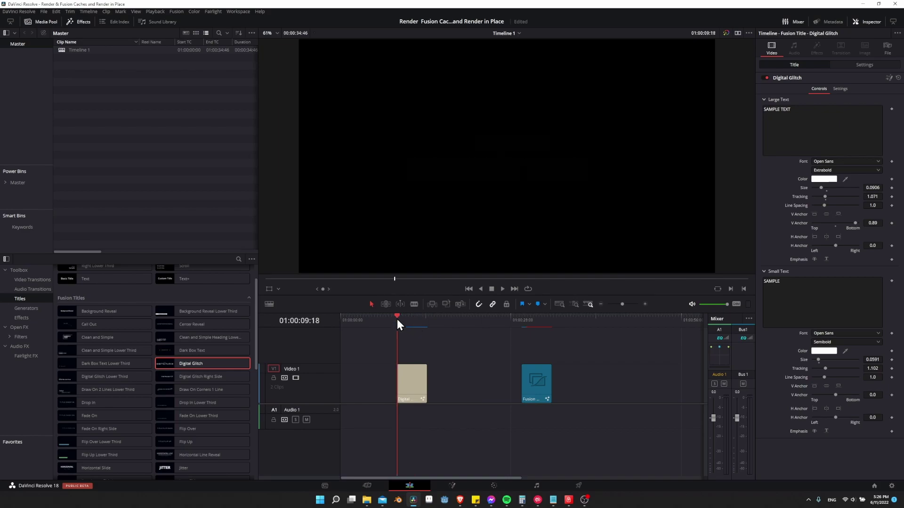
key(space)
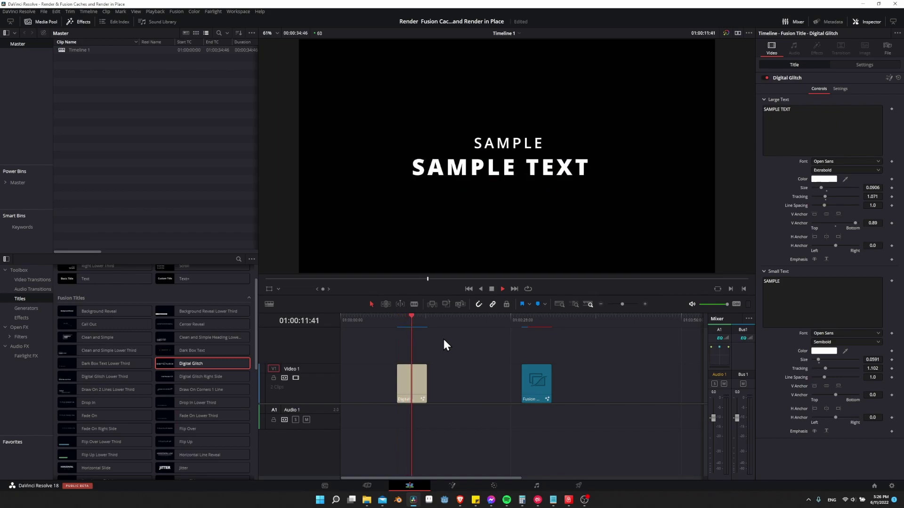
key(space)
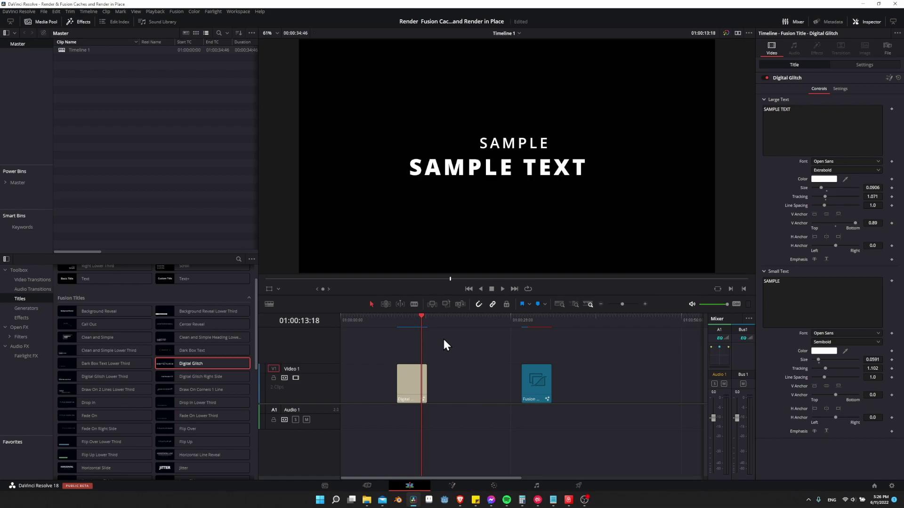
click(469, 393)
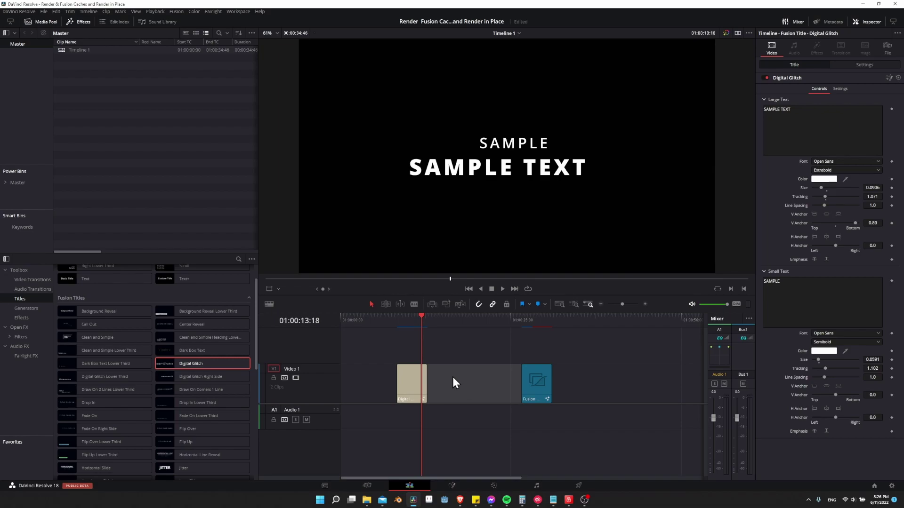
In Memory and GPU preferences, set memory limits to 23.5 GB for Resolve and 17.6 GB for Fusion.
click(22, 11)
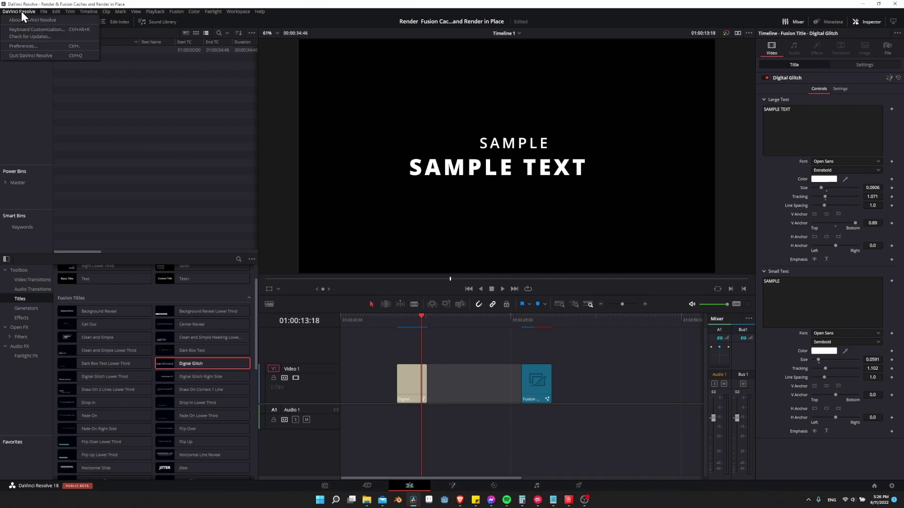
click(34, 46)
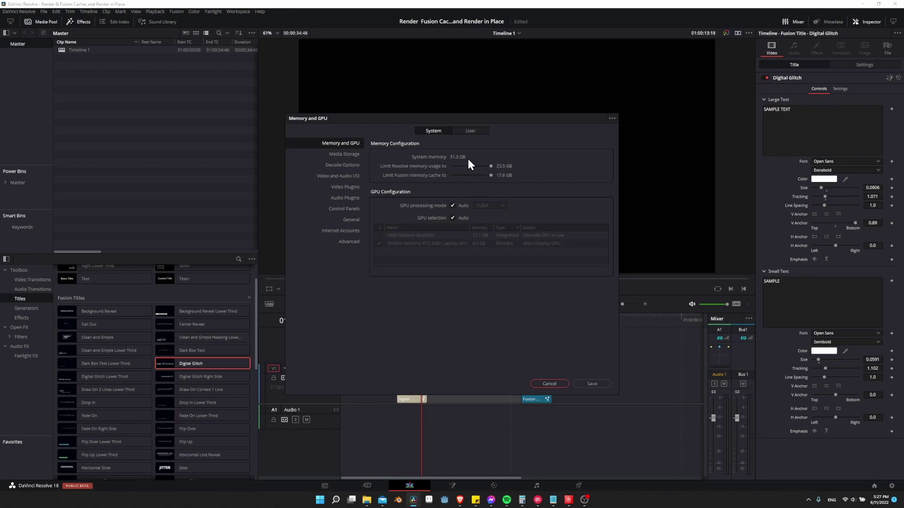
click(490, 167)
drag(473, 168, 462, 167)
Save the preferences and play the Fusion Composition clip on the timeline.
click(592, 383)
click(493, 320)
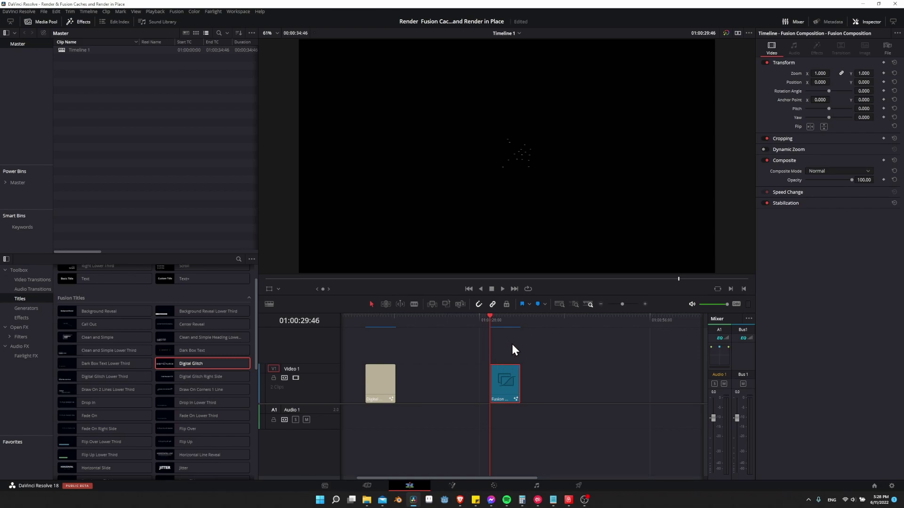
key(space)
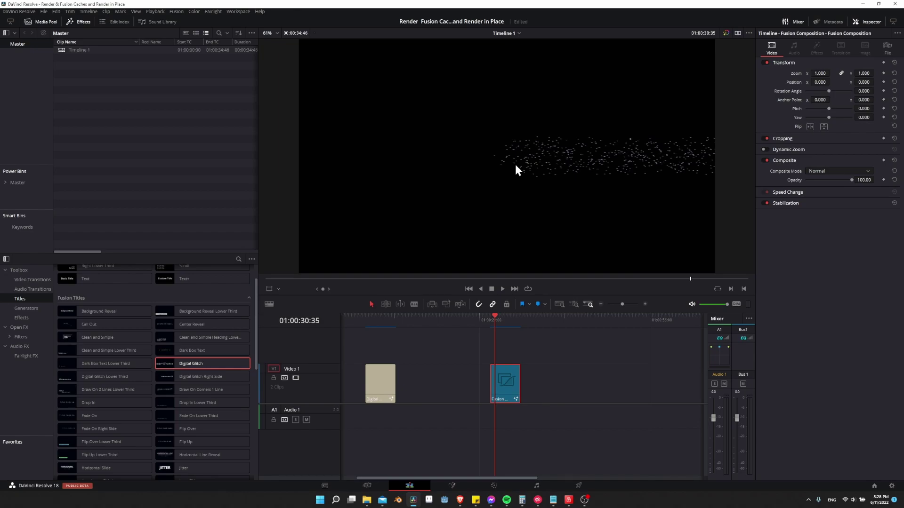
Open the composition on the Fusion page and select the pEmitter1 node.
click(453, 486)
drag(263, 388, 230, 393)
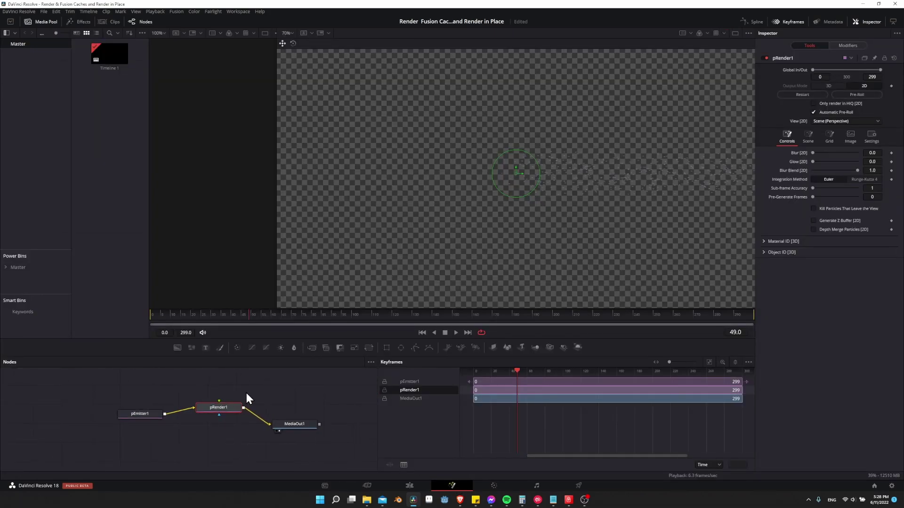
click(146, 415)
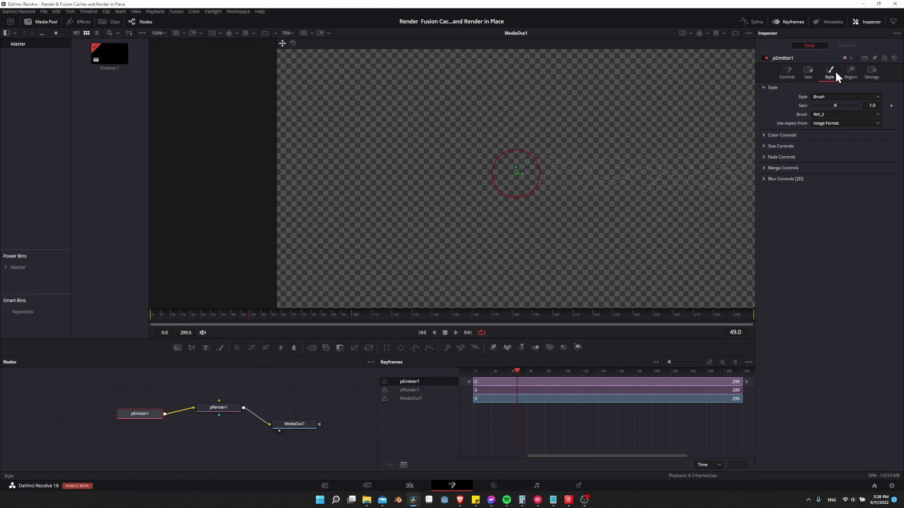
Review pEmitter1's particle styles, keeping Brush, and show its Controls tab.
click(820, 96)
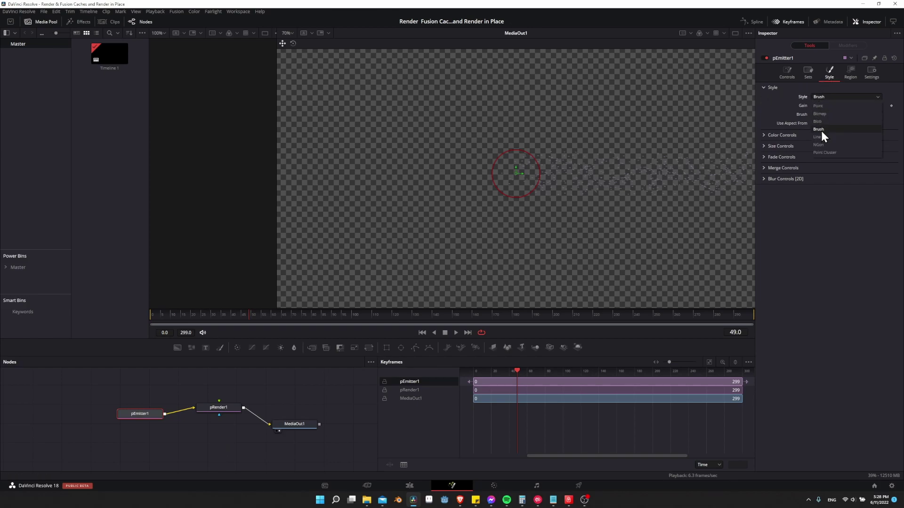
click(821, 130)
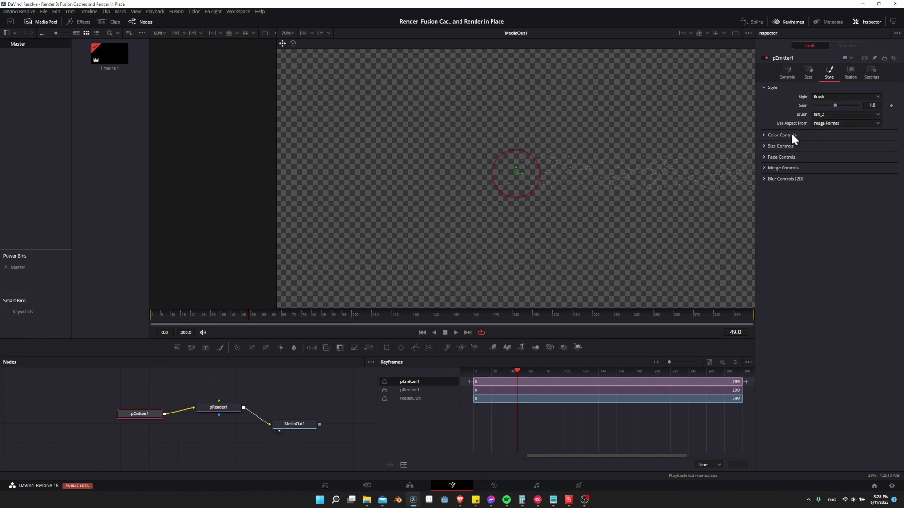
click(828, 96)
click(832, 95)
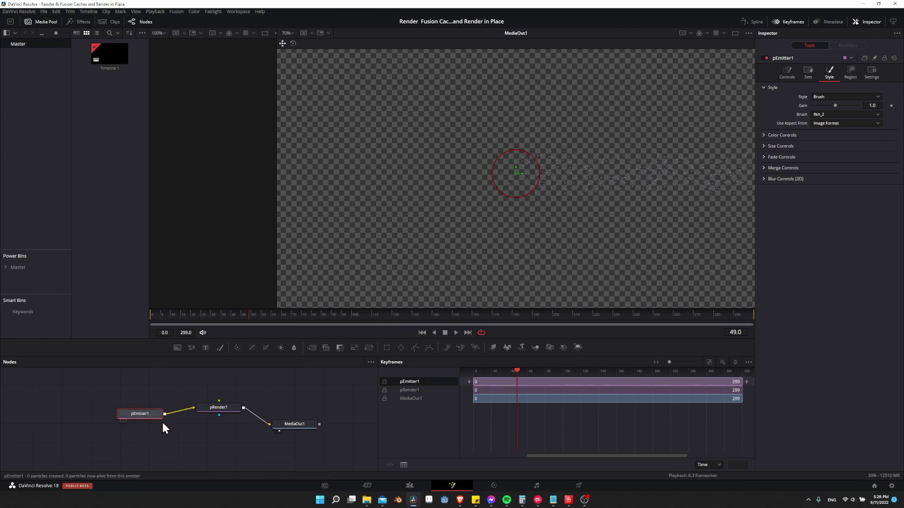
click(791, 74)
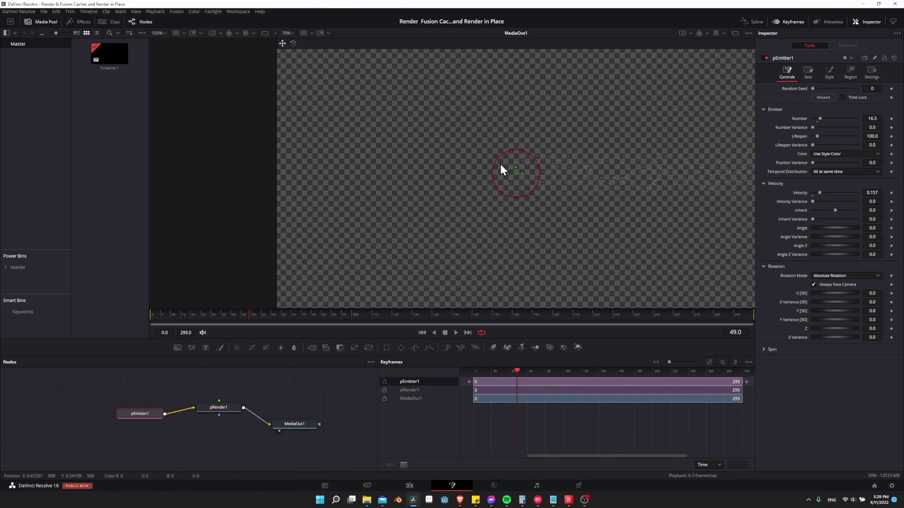
Move the emitter to the frame's left, increase particle Number, and raise Gain to 1.732.
drag(447, 178, 329, 177)
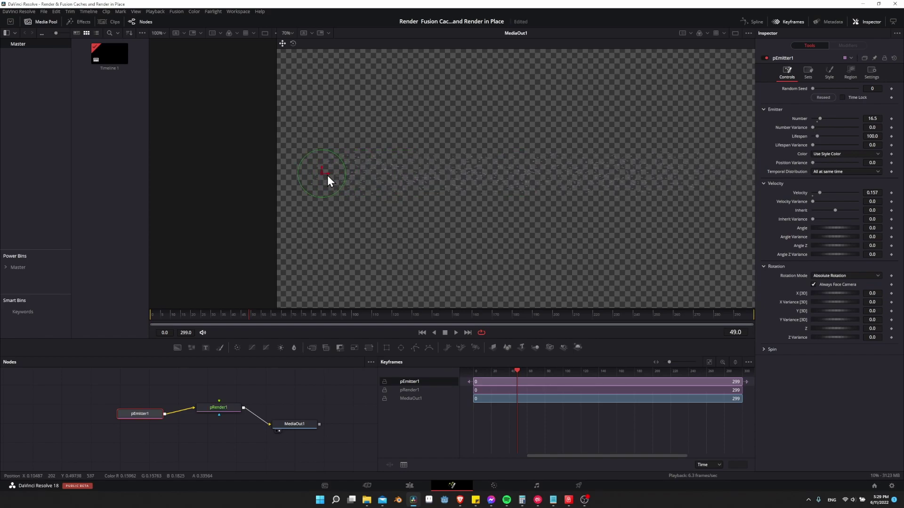
drag(821, 118, 843, 119)
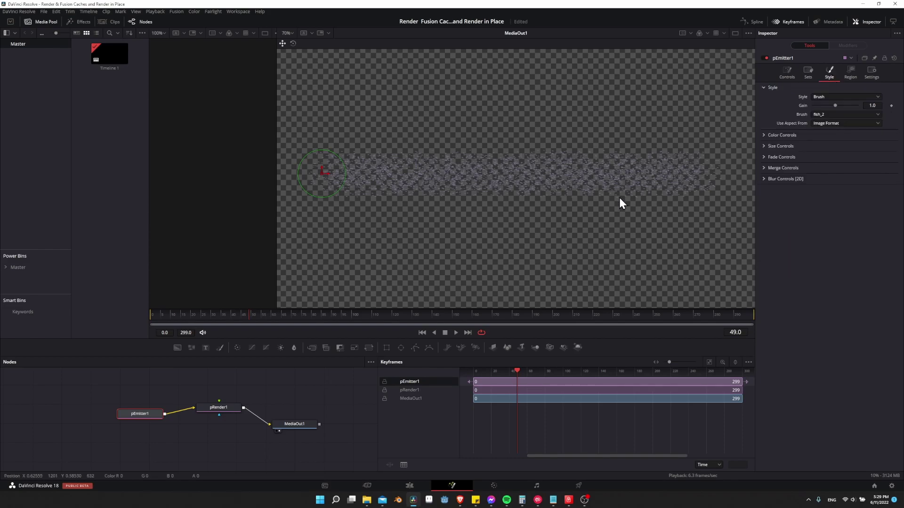
drag(836, 106, 851, 107)
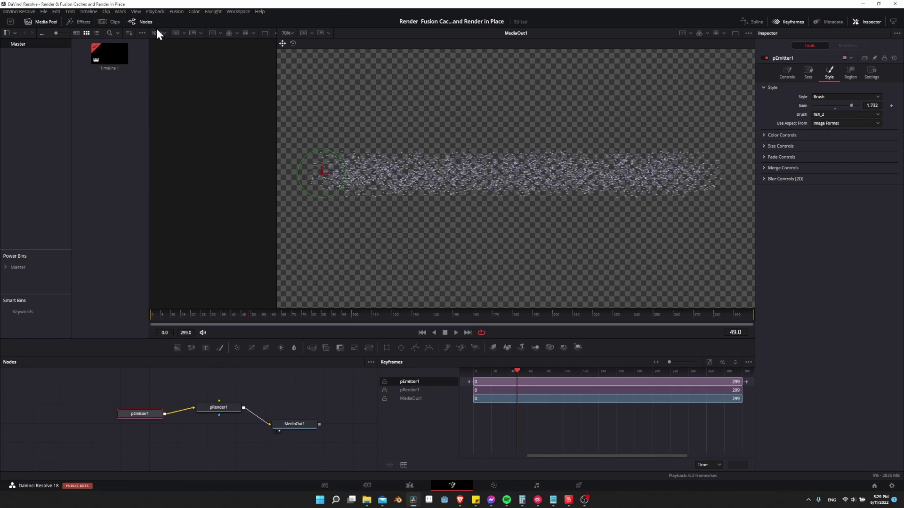
Check the Playback > Fusion Memory Cache setting without changing it.
click(155, 11)
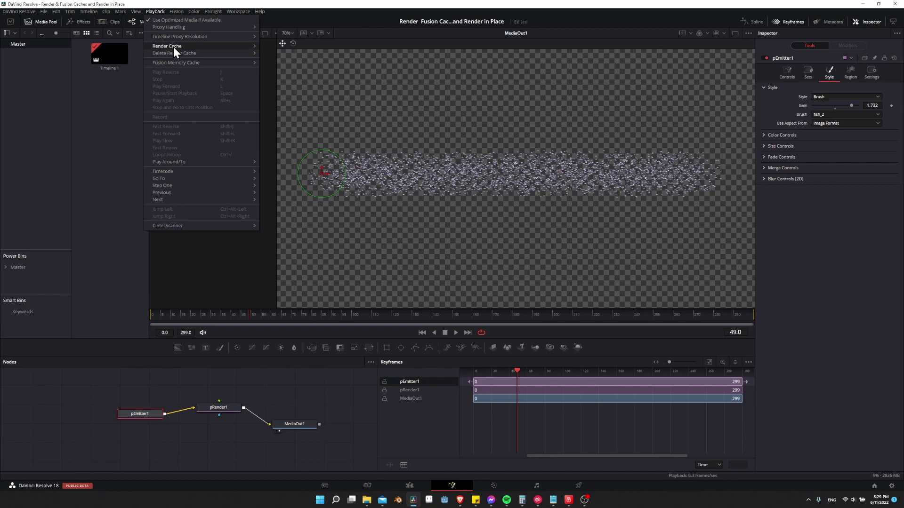
mouse_move(176, 64)
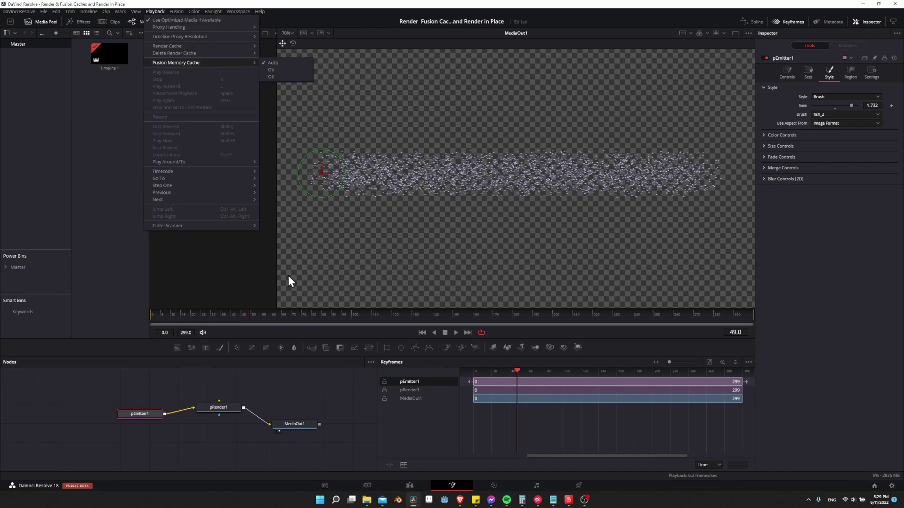
click(270, 383)
Play the particle animation from frame 0, stopping at frame 86.
click(156, 319)
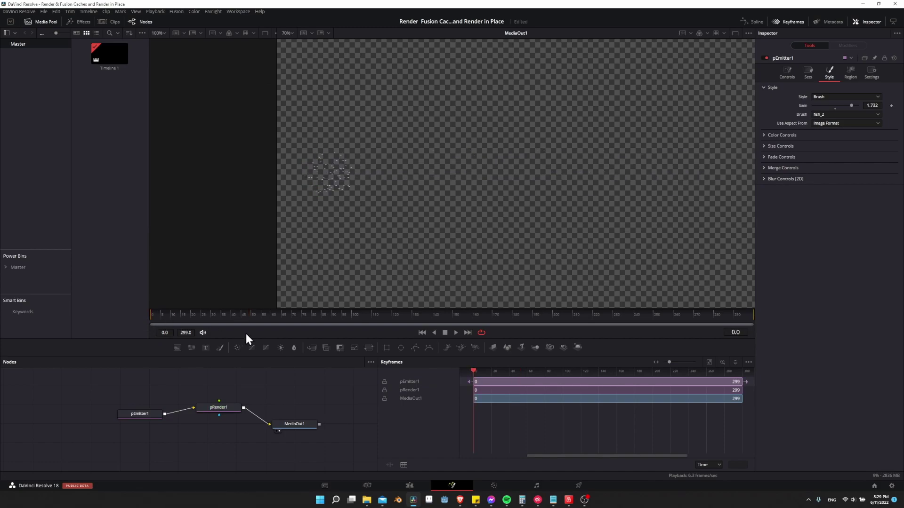
click(456, 333)
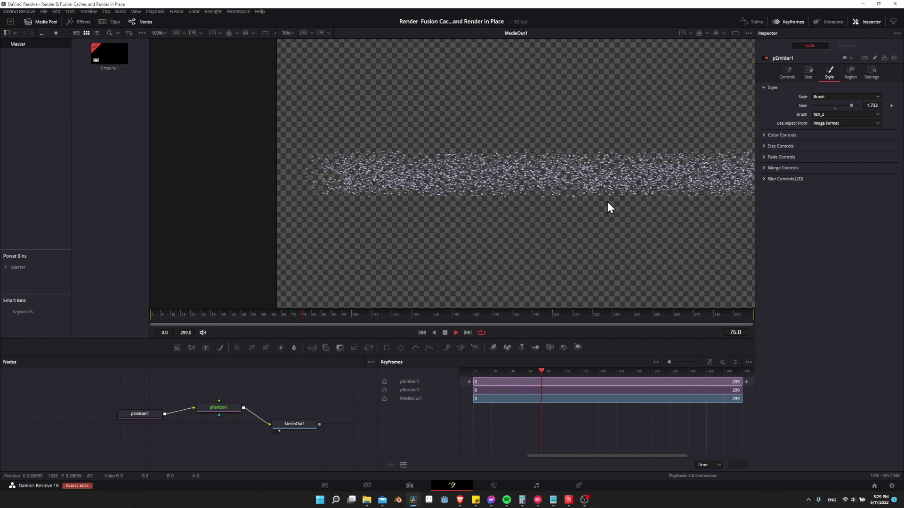
click(445, 335)
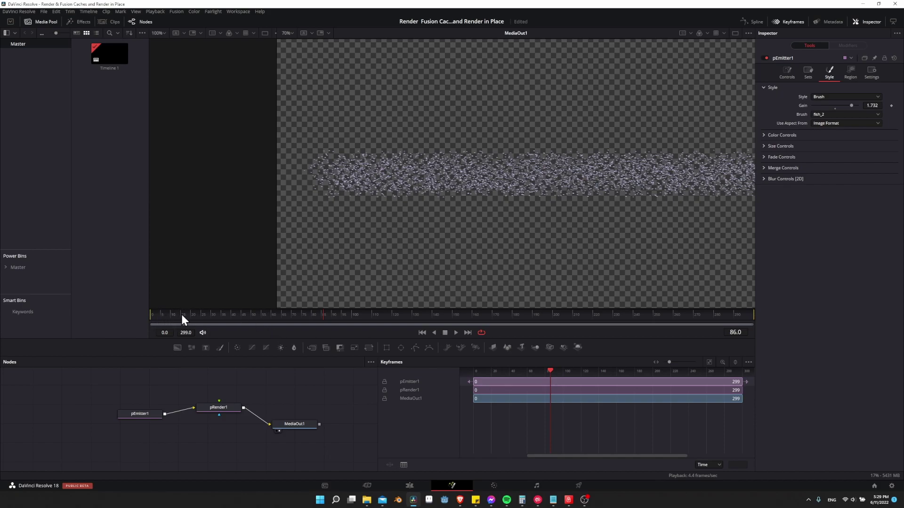
Select pRender1 and replay the particles from the start, stopping at frame 111.
click(219, 407)
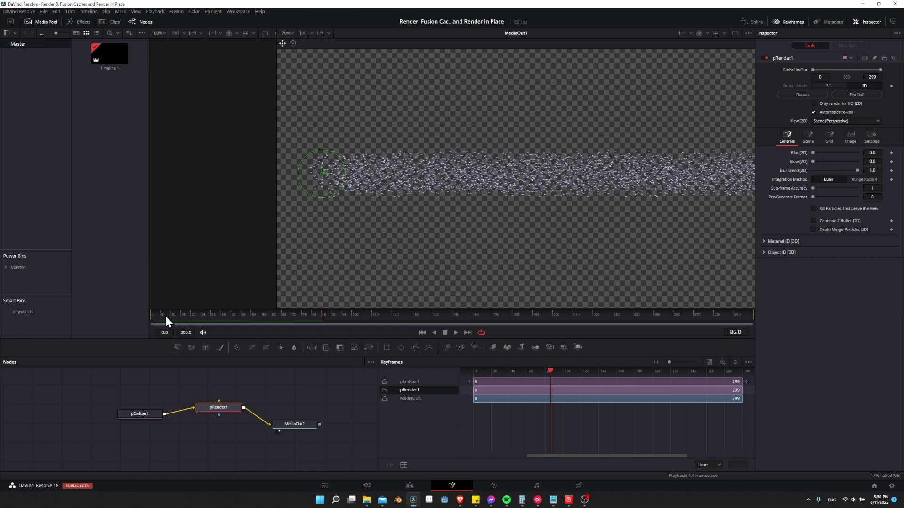
click(160, 317)
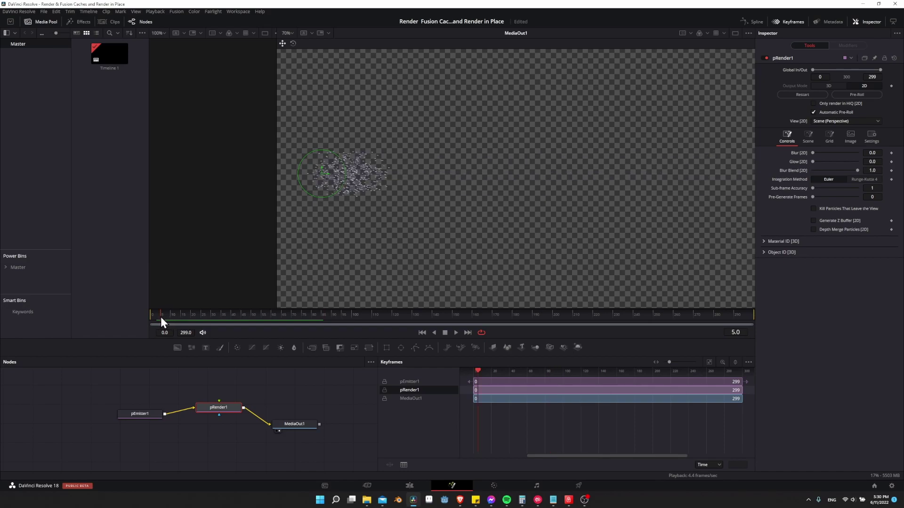
click(456, 333)
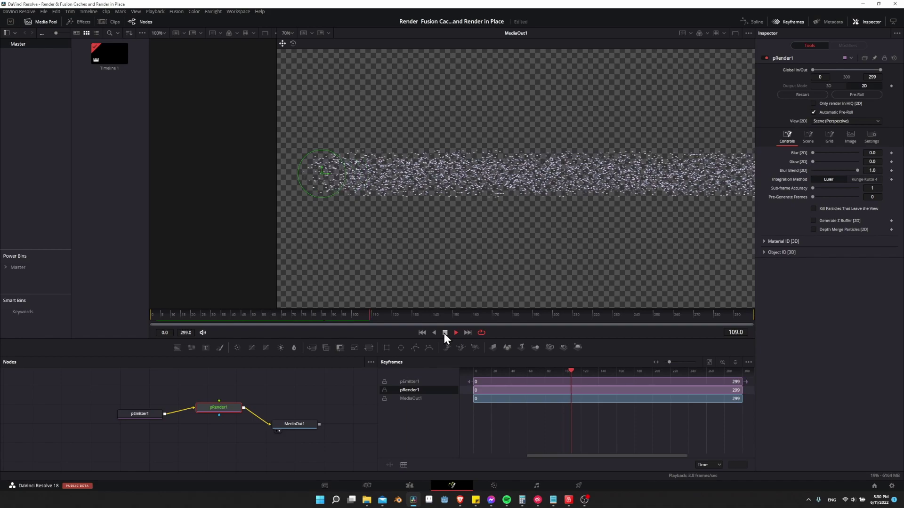
click(445, 333)
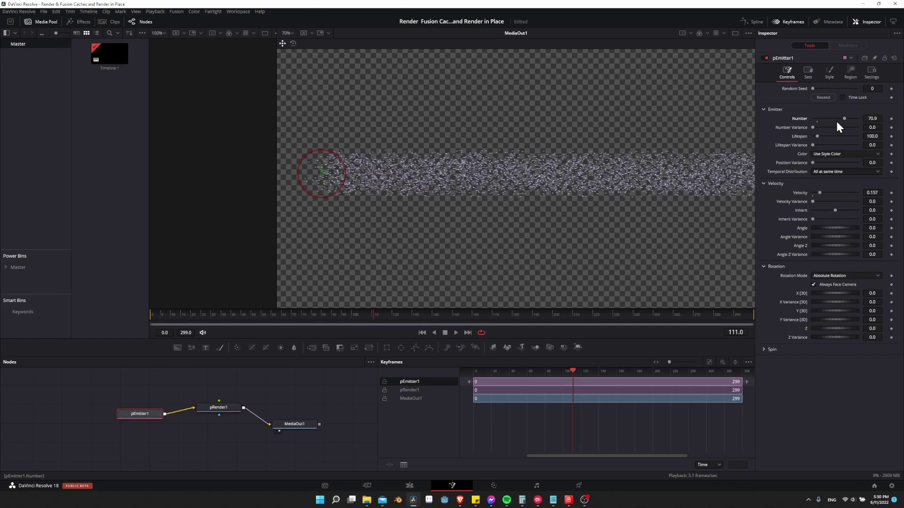
click(161, 315)
key(space)
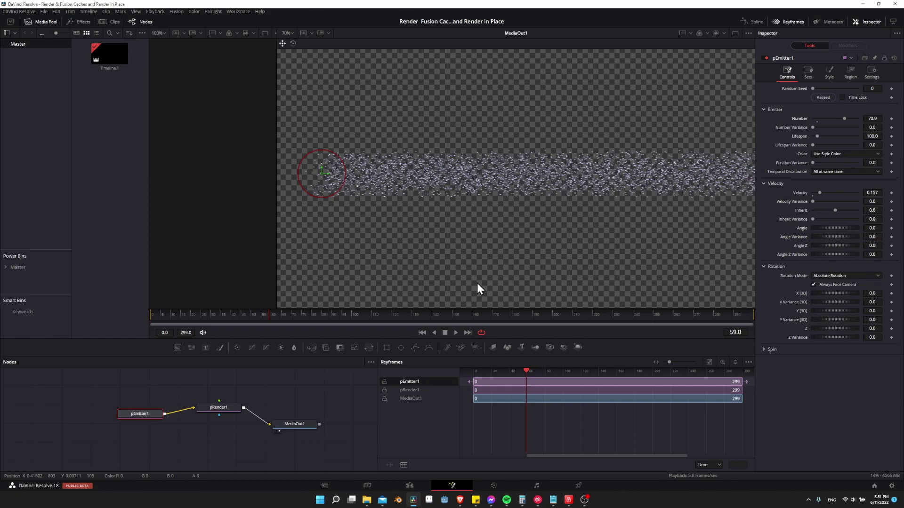
On the Edit page, Render in Place the Fusion clip as QuickTime DNxHD into RenderedClips.
click(410, 485)
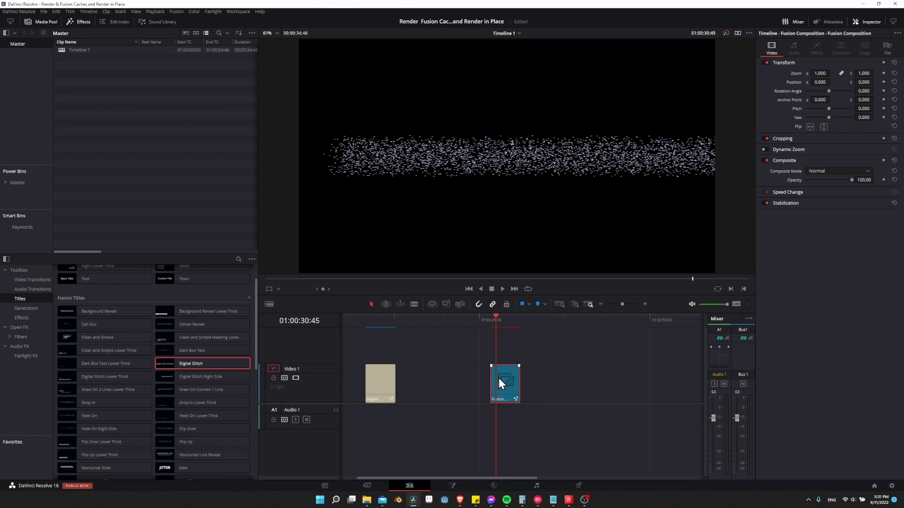
right_click(498, 377)
click(526, 247)
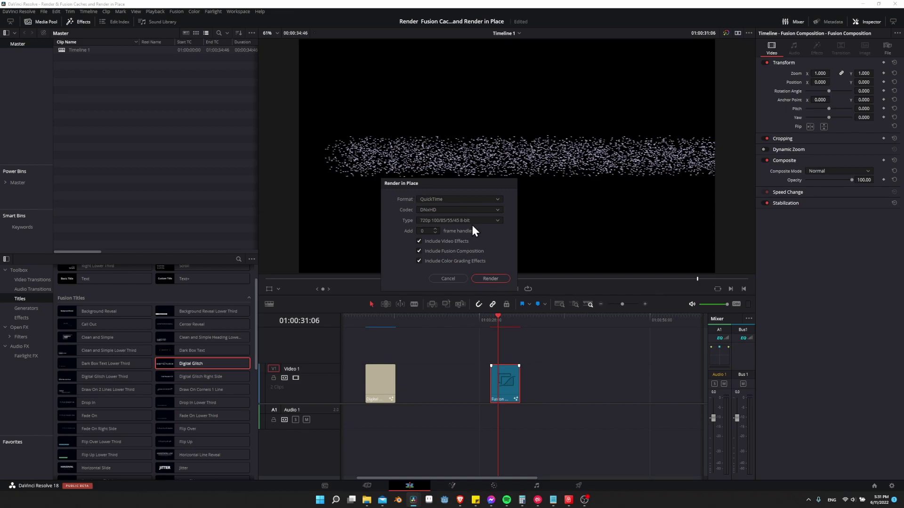
click(490, 279)
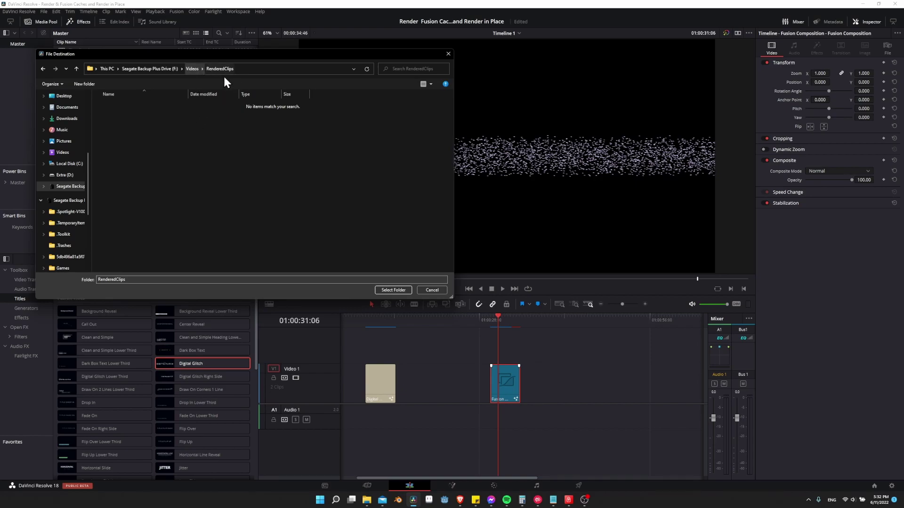
Render the Fusion clip in place into the RenderedClips folder and play the result from its start.
click(397, 289)
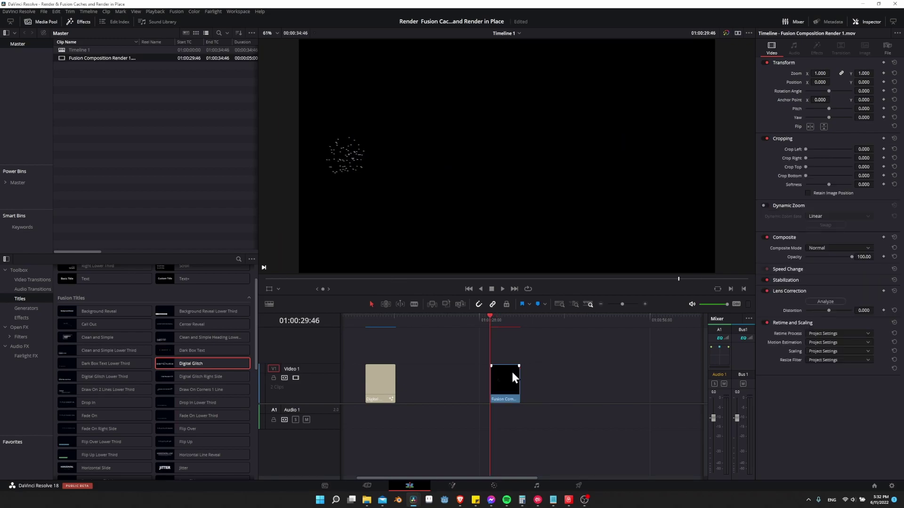
key(space)
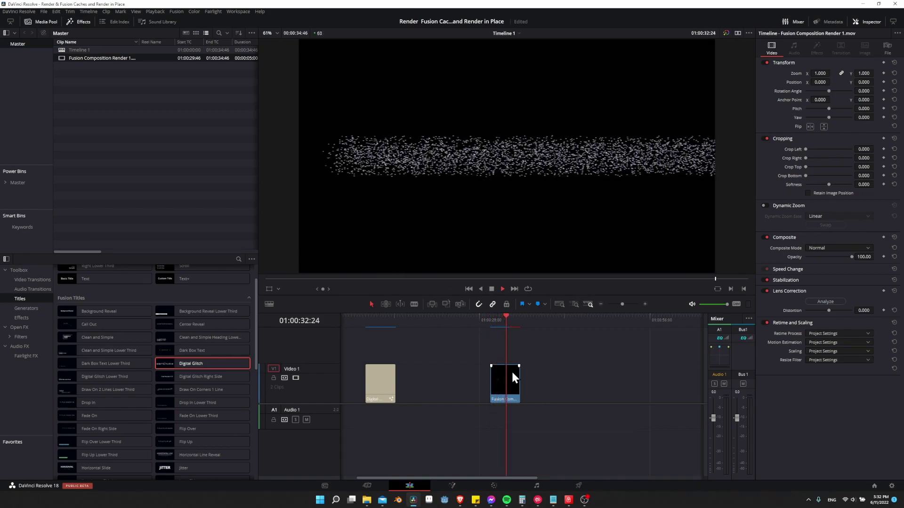
key(space)
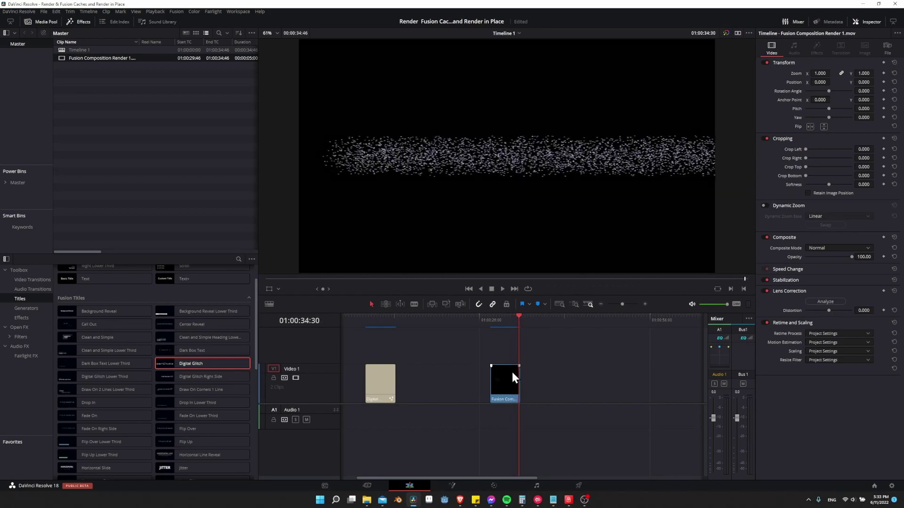
click(489, 327)
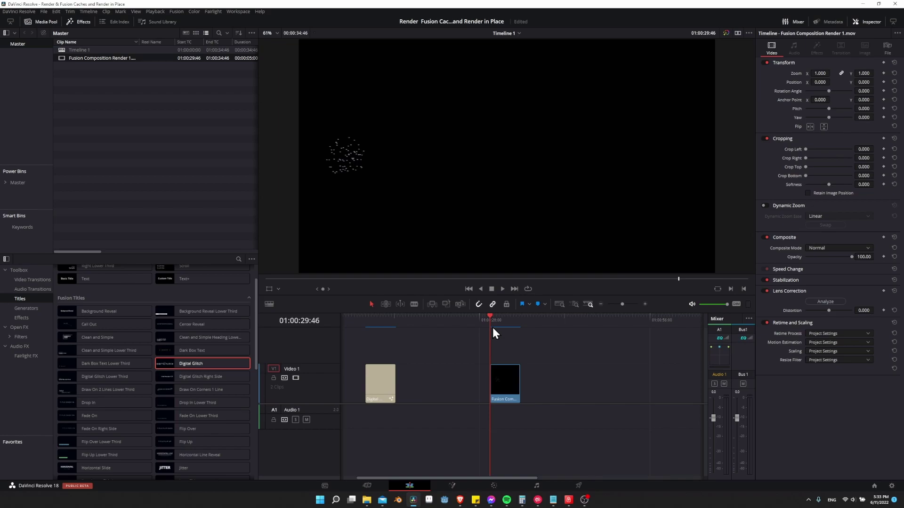
key(space)
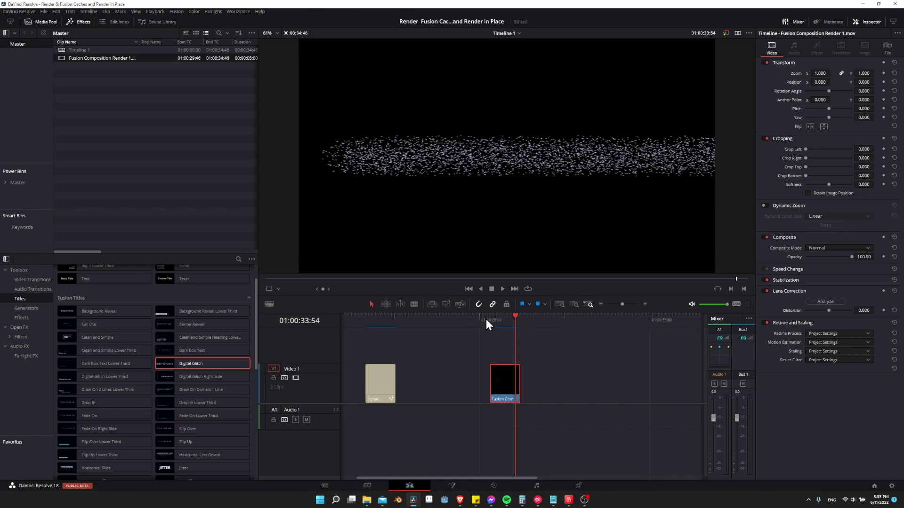
Decompose the rendered clip to its original Fusion Composition and inspect its nodes on the Fusion page.
right_click(502, 368)
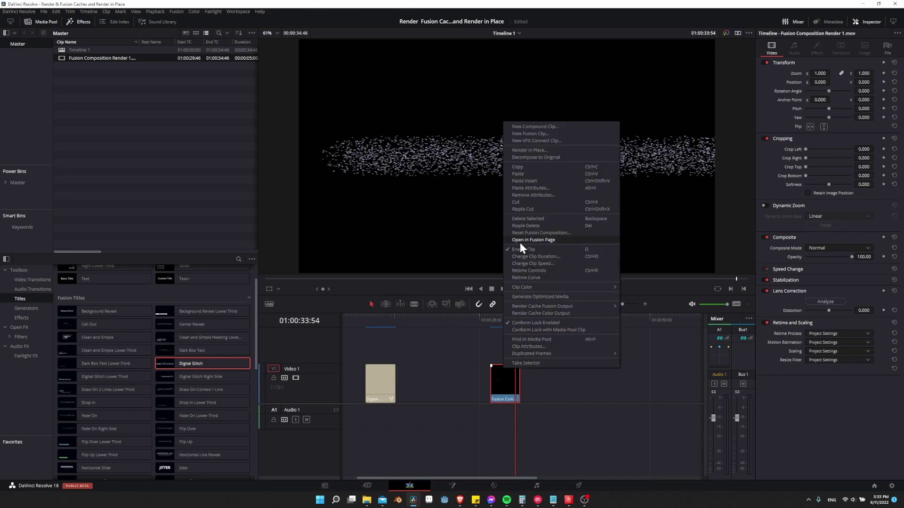
click(537, 157)
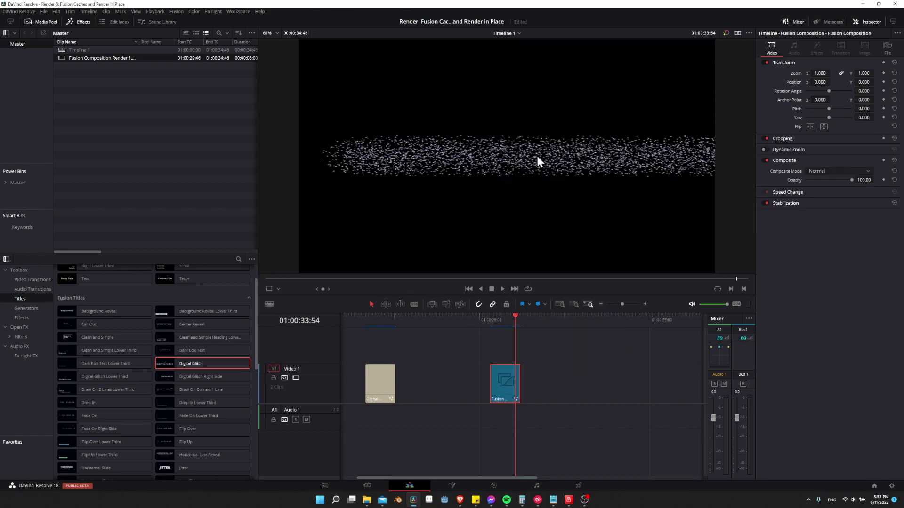
click(501, 317)
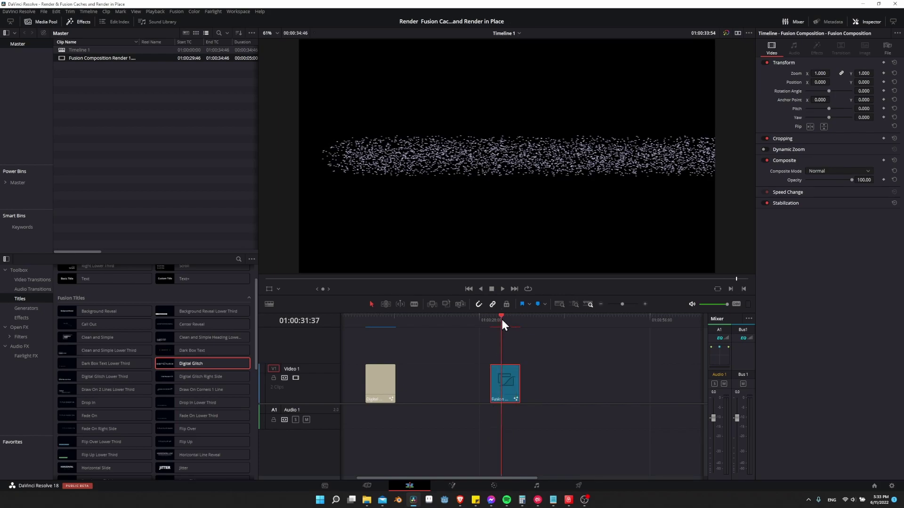
click(452, 486)
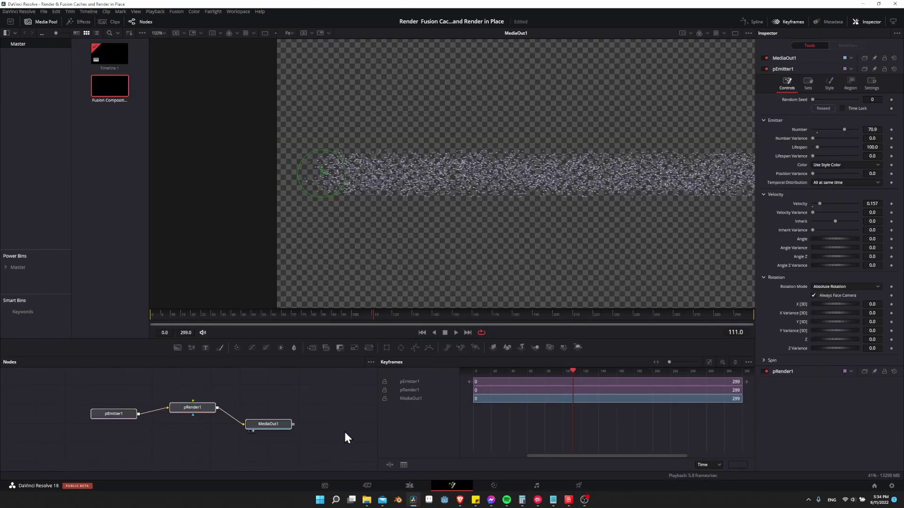
drag(109, 376, 389, 454)
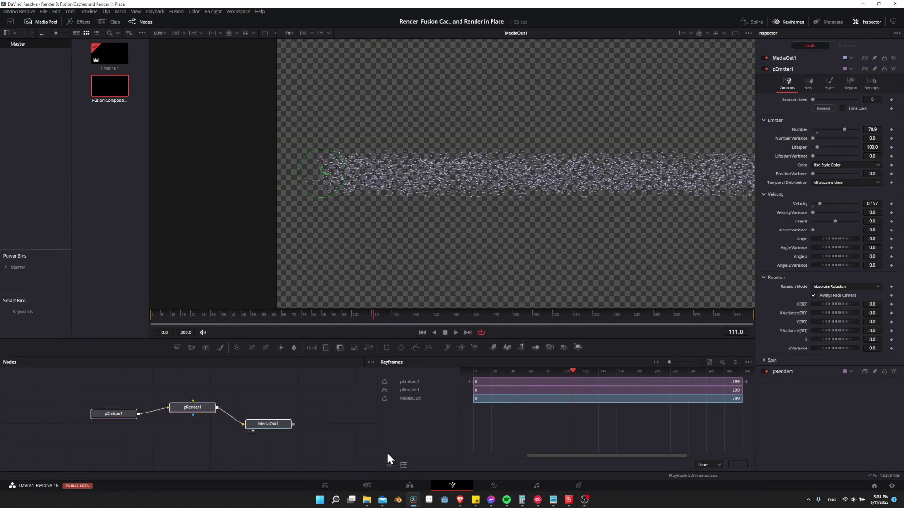
click(419, 483)
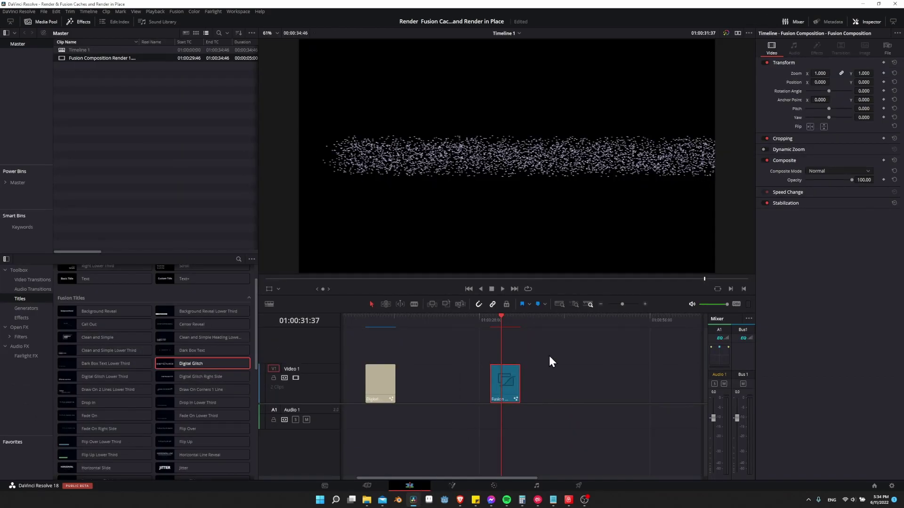
Place Fusion Composition Render 1 on a new Video 2 track and play it with Video 1 disabled.
click(550, 357)
key(Up)
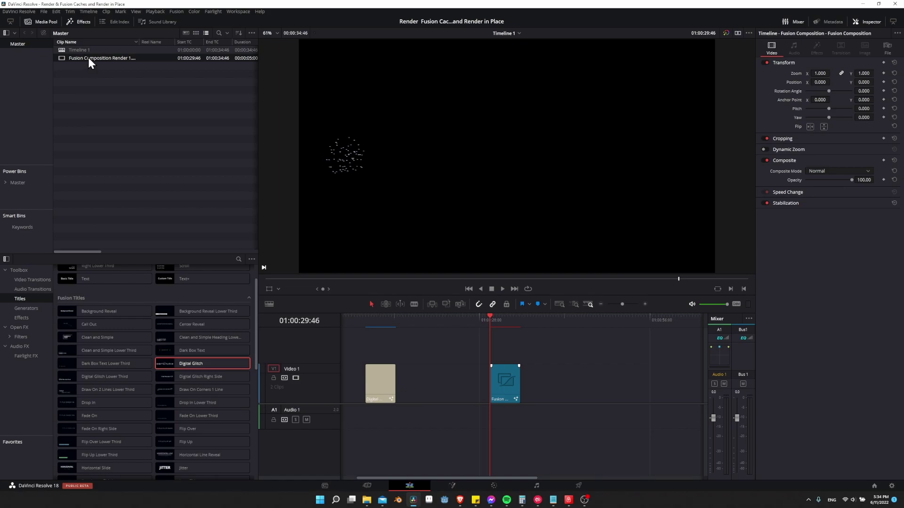
drag(89, 58, 495, 355)
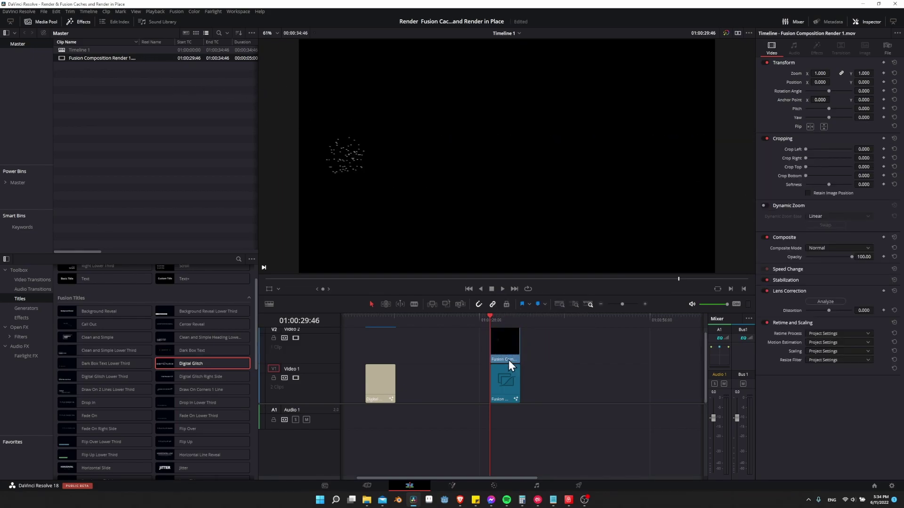
click(296, 379)
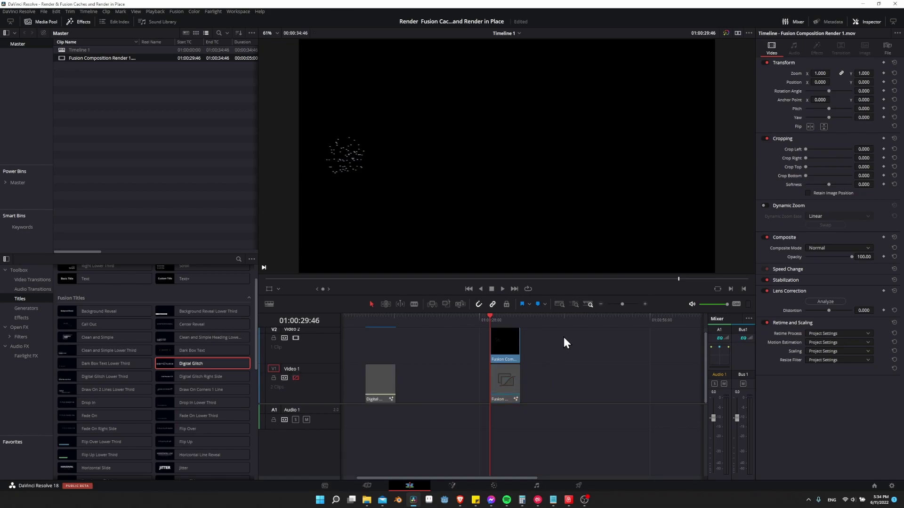
click(511, 343)
key(space)
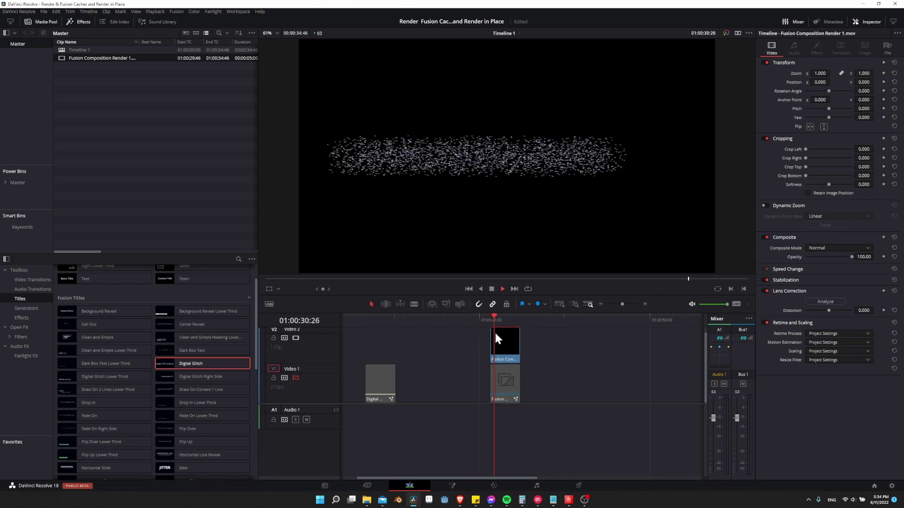
key(space)
Disable Video 2, re-enable Video 1, play the original composition, then select the V2 render.
click(296, 338)
click(296, 378)
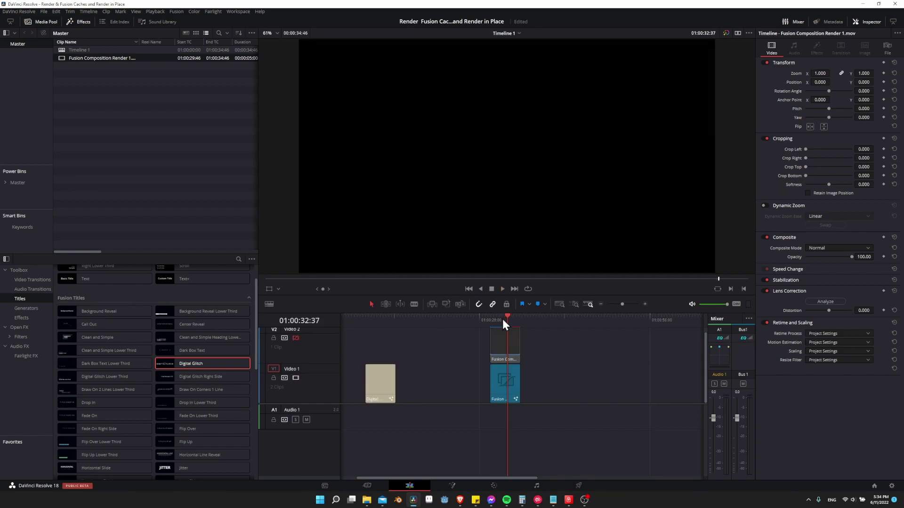
click(492, 317)
click(508, 385)
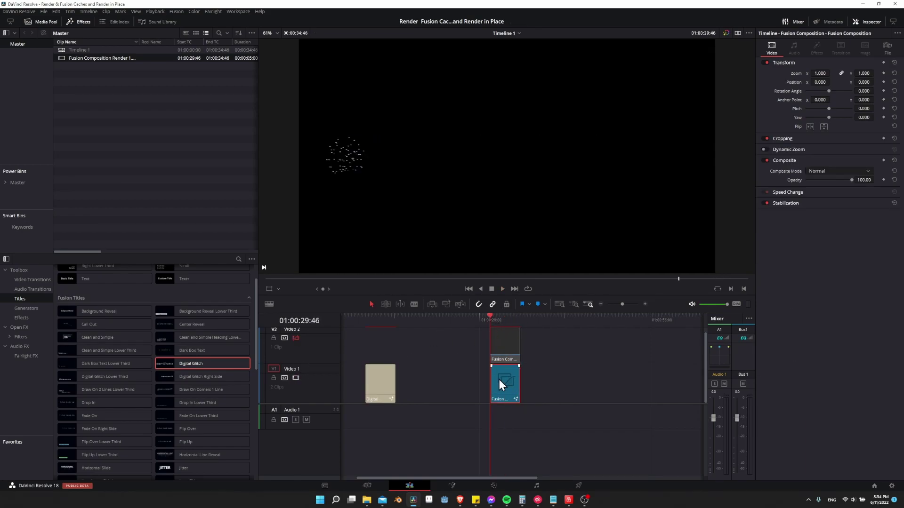
key(space)
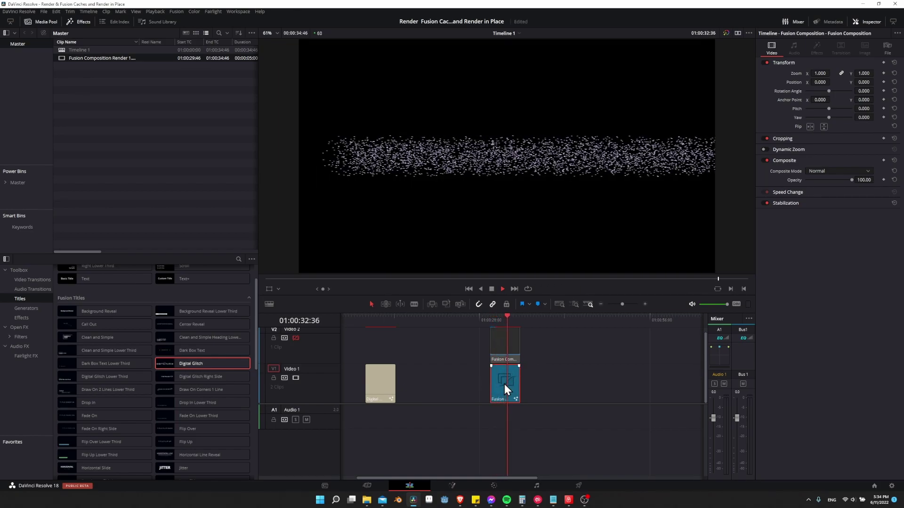
key(space)
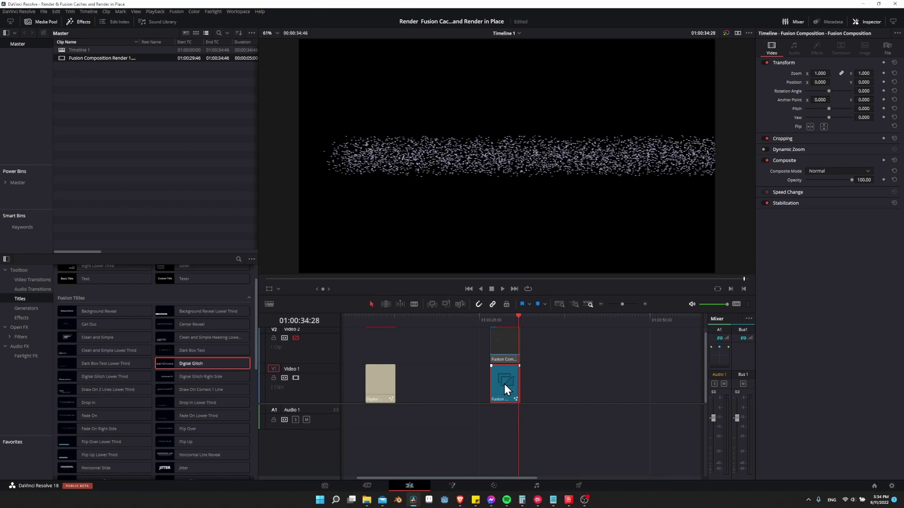
click(511, 341)
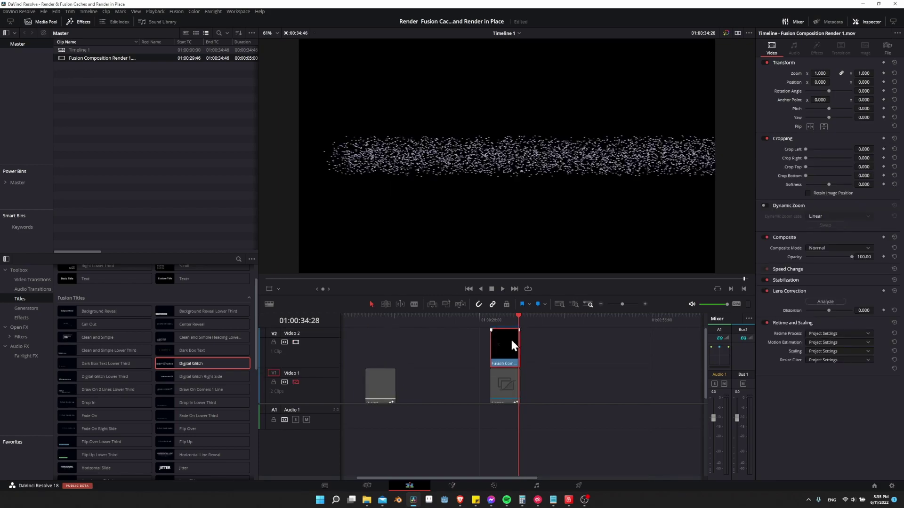